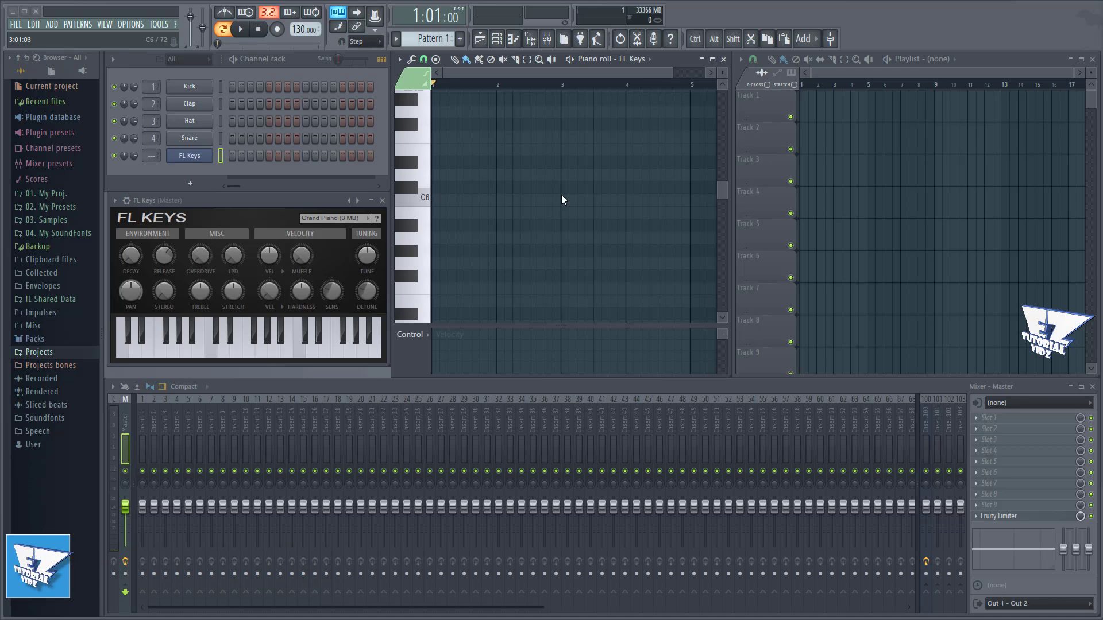
In Audio settings, lower the playback tracking offset to about -93ms, then reset it to default
{"action": "left_click", "coordinate": [131, 24]}
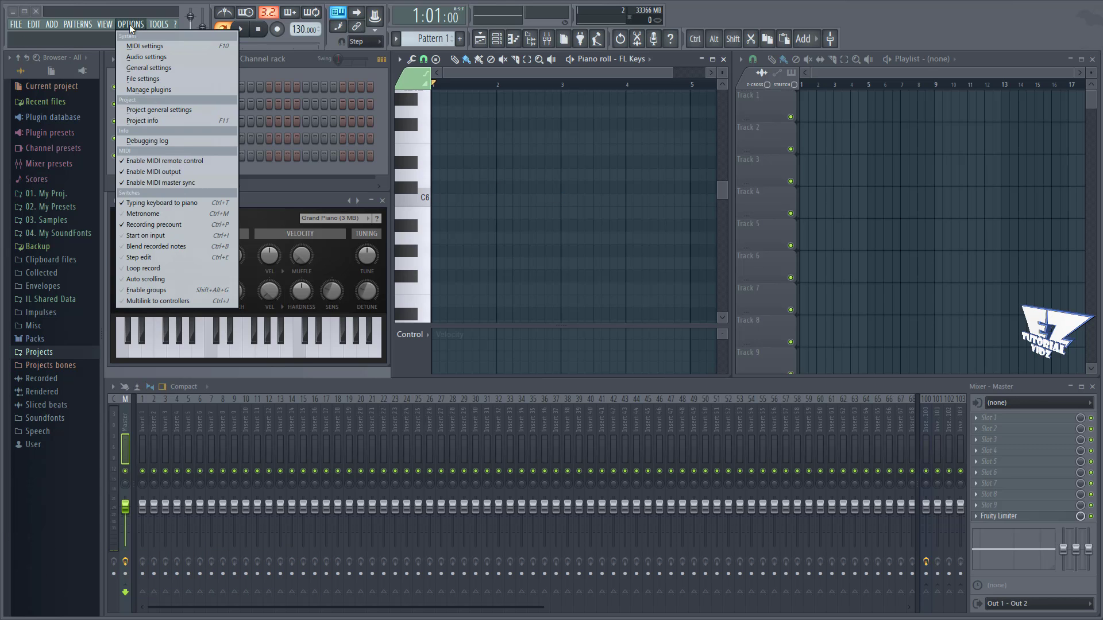
{"action": "left_click", "coordinate": [133, 55]}
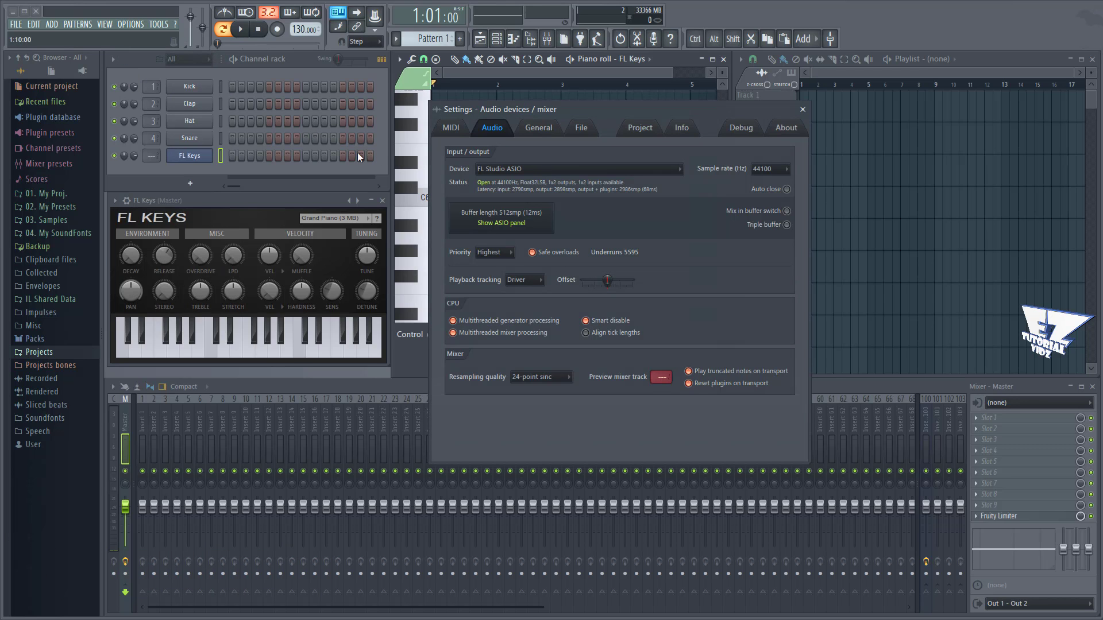
{"action": "left_click_drag", "start_coordinate": [608, 283], "coordinate": [664, 308]}
{"action": "scroll", "coordinate": [627, 281], "scroll_direction": "up", "scroll_amount": 1}
{"action": "right_click", "coordinate": [630, 284]}
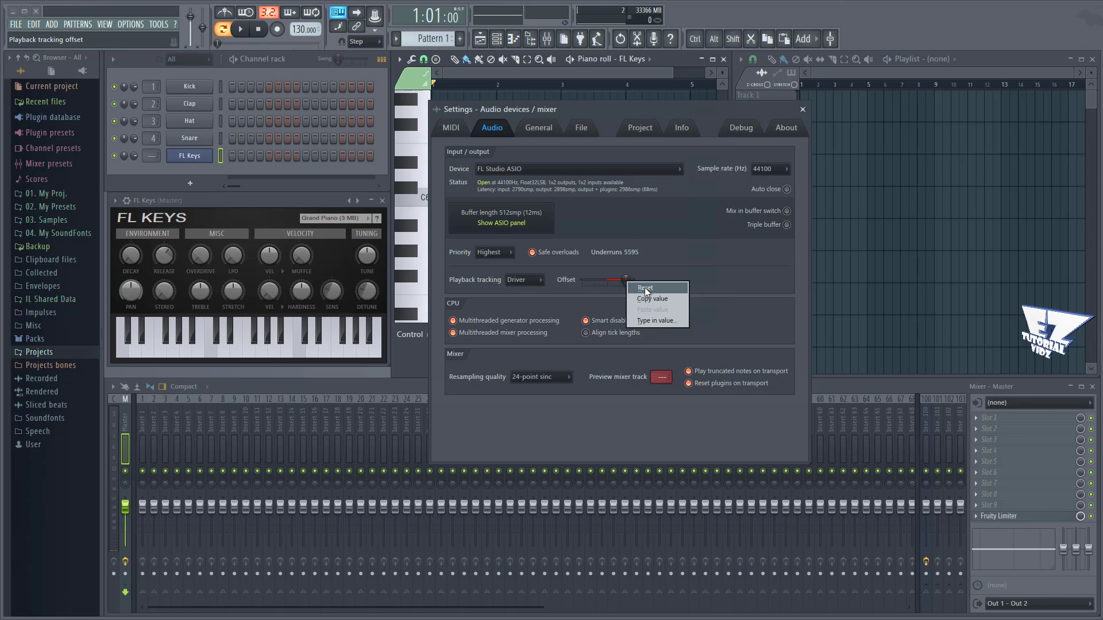
{"action": "left_click", "coordinate": [644, 289]}
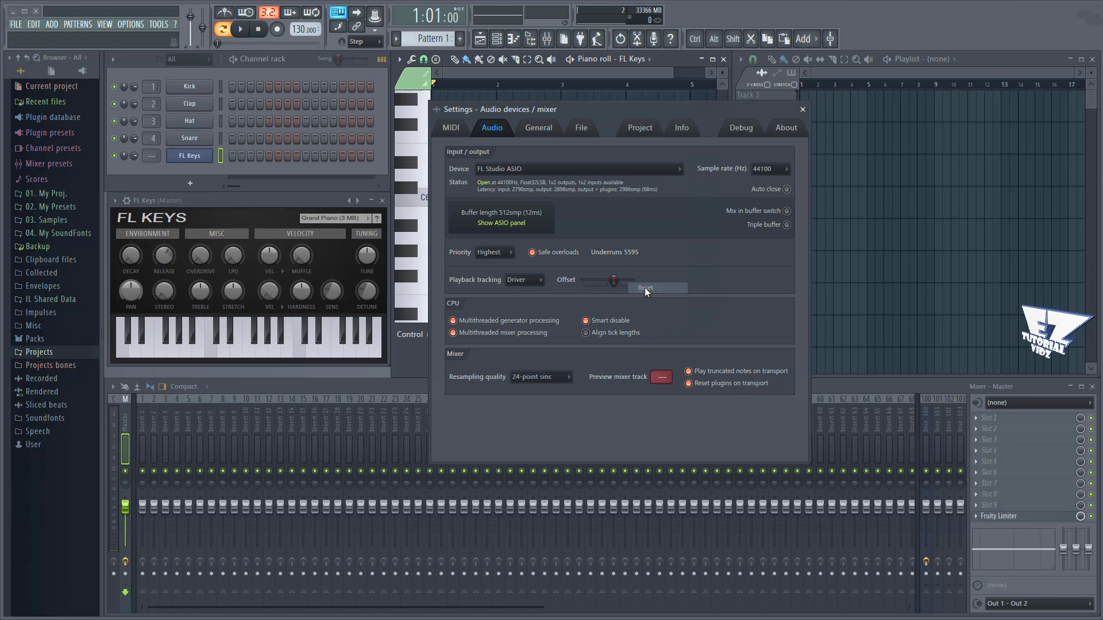
{"action": "left_click", "coordinate": [802, 110]}
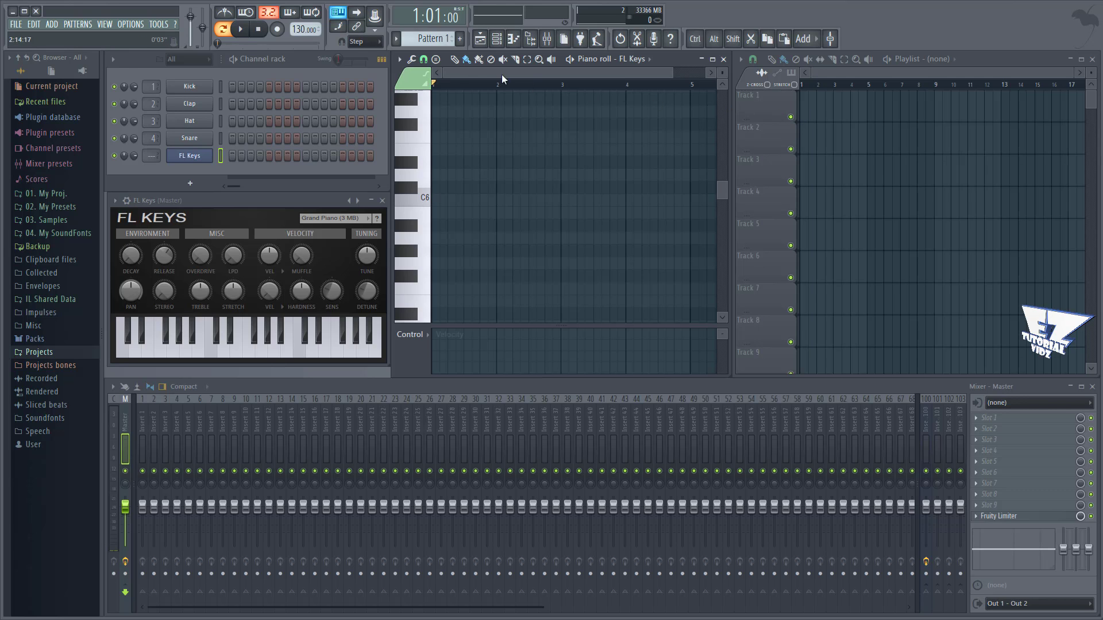
Set the main snap to (none), enable Metronome and Wait for input, and disable countdown
{"action": "left_click", "coordinate": [379, 50]}
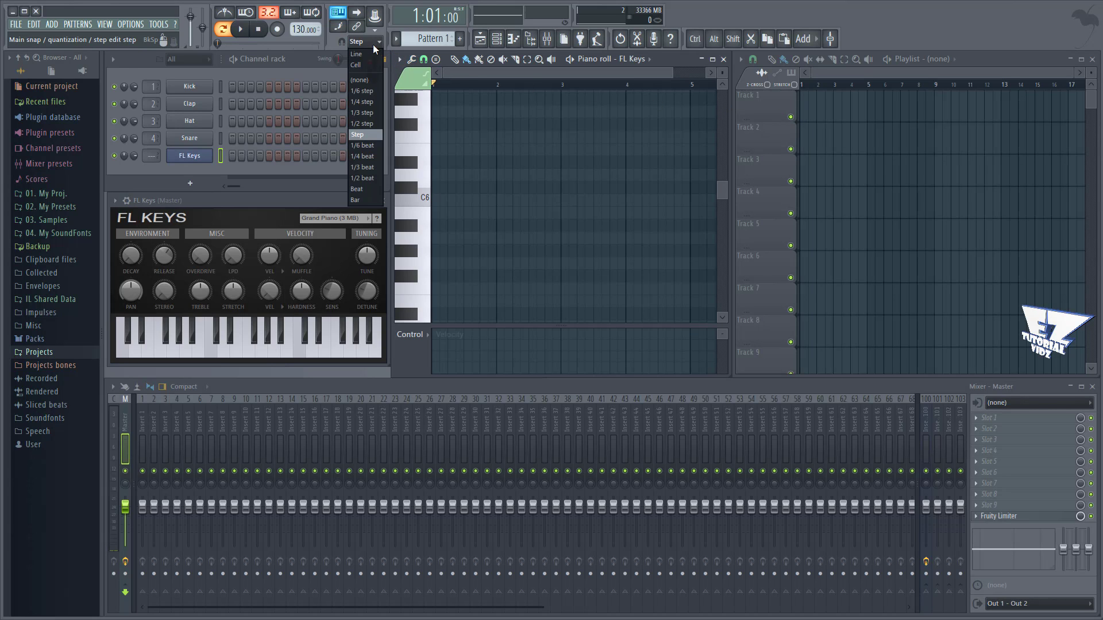
{"action": "left_click", "coordinate": [363, 78]}
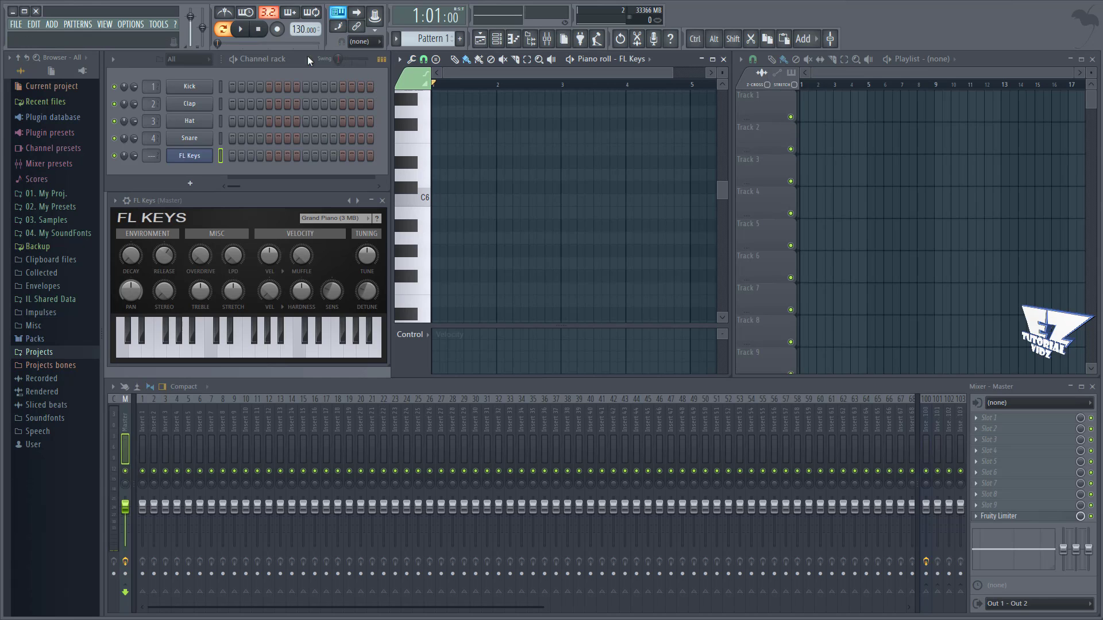
{"action": "left_click", "coordinate": [224, 14]}
{"action": "left_click", "coordinate": [246, 12]}
{"action": "left_click", "coordinate": [273, 15]}
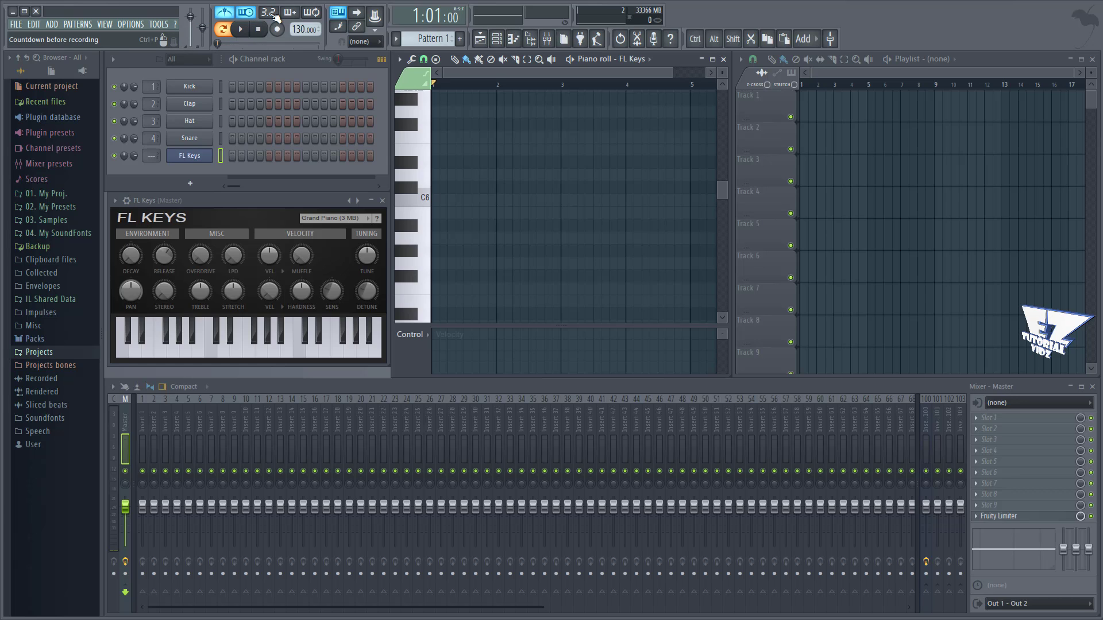
Set the tempo from 130 to 100 BPM and arm recording
{"action": "right_click", "coordinate": [310, 33]}
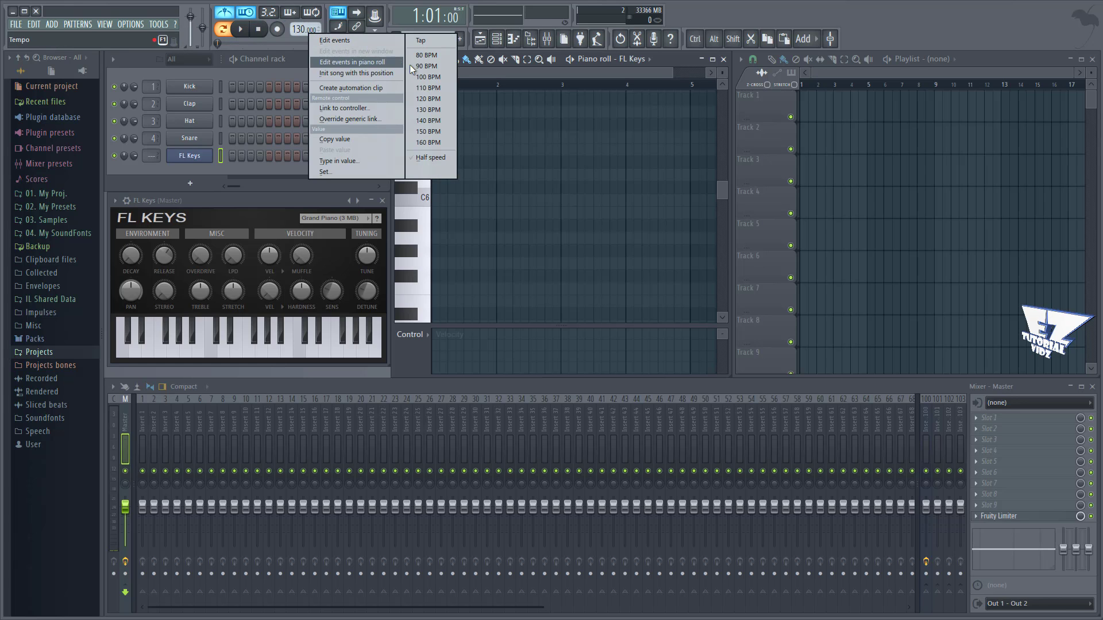
{"action": "left_click", "coordinate": [432, 77]}
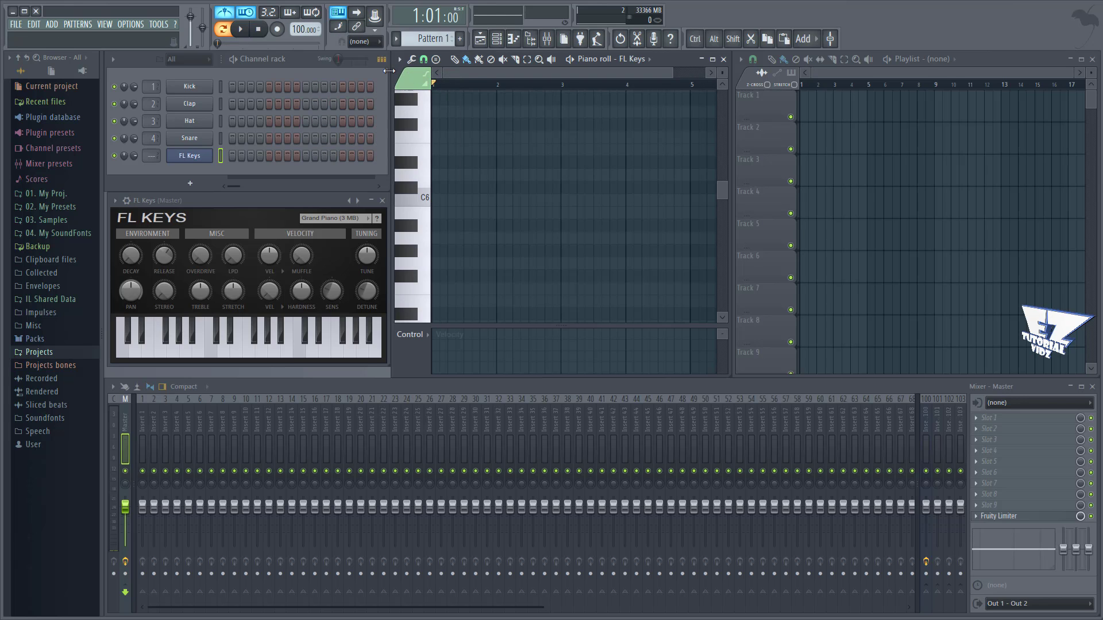
{"action": "left_click", "coordinate": [278, 32]}
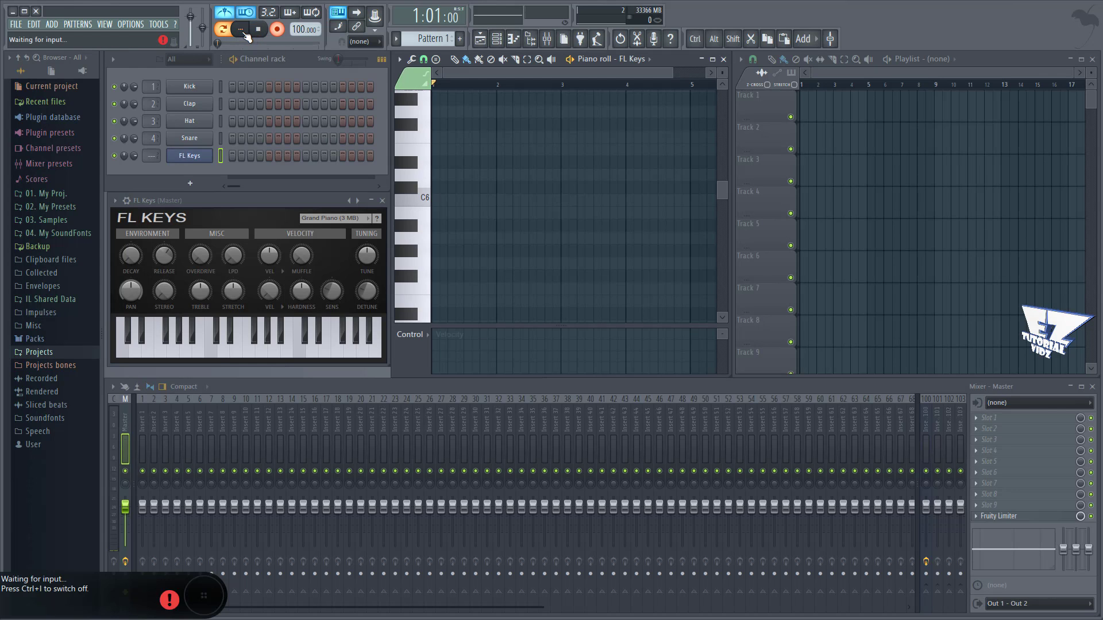
Maximize the FL Keys piano roll, record the piano notes, then stop playback
{"action": "left_click", "coordinate": [712, 59]}
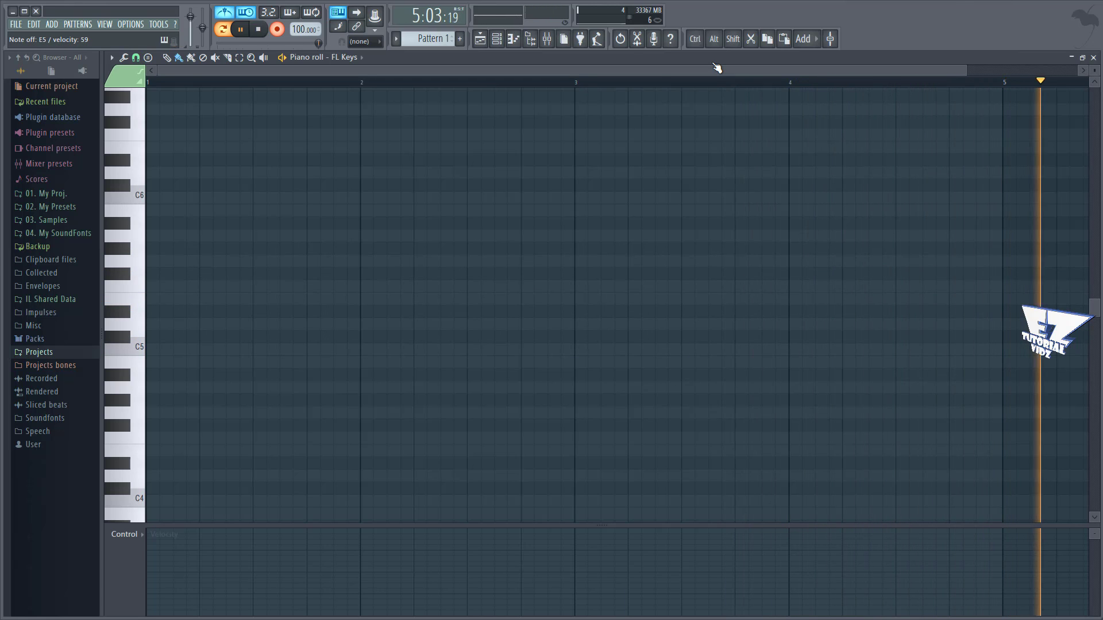
{"action": "key", "text": "space"}
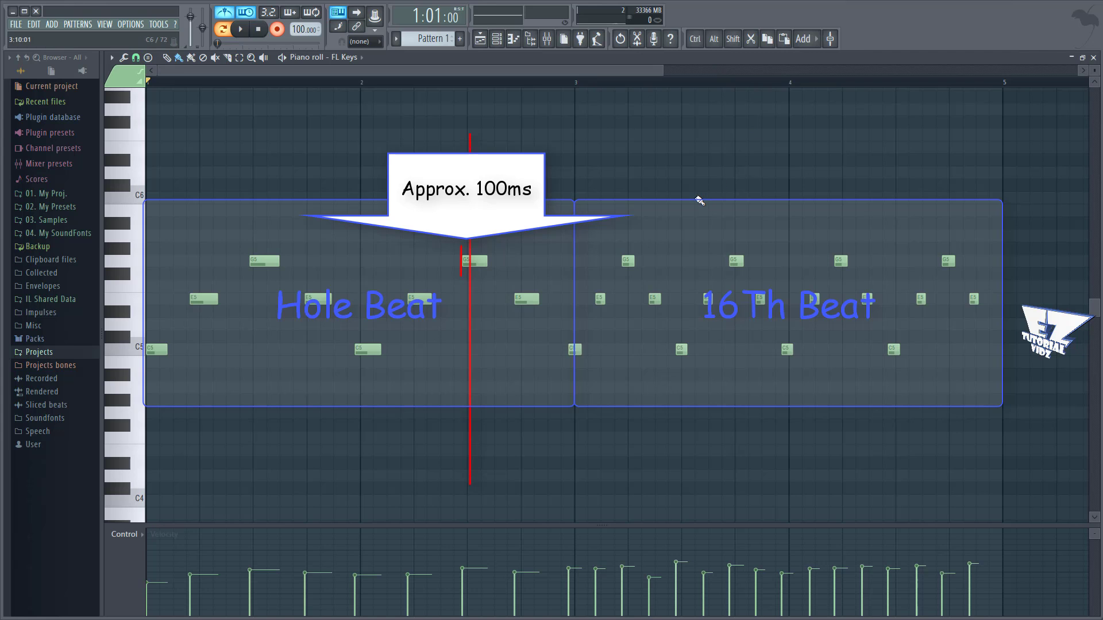
Set the piano roll snap to 1/2 beat, switch to another resolution, and bring up note tools
{"action": "scroll", "coordinate": [698, 201], "scroll_direction": "up", "scroll_amount": 1}
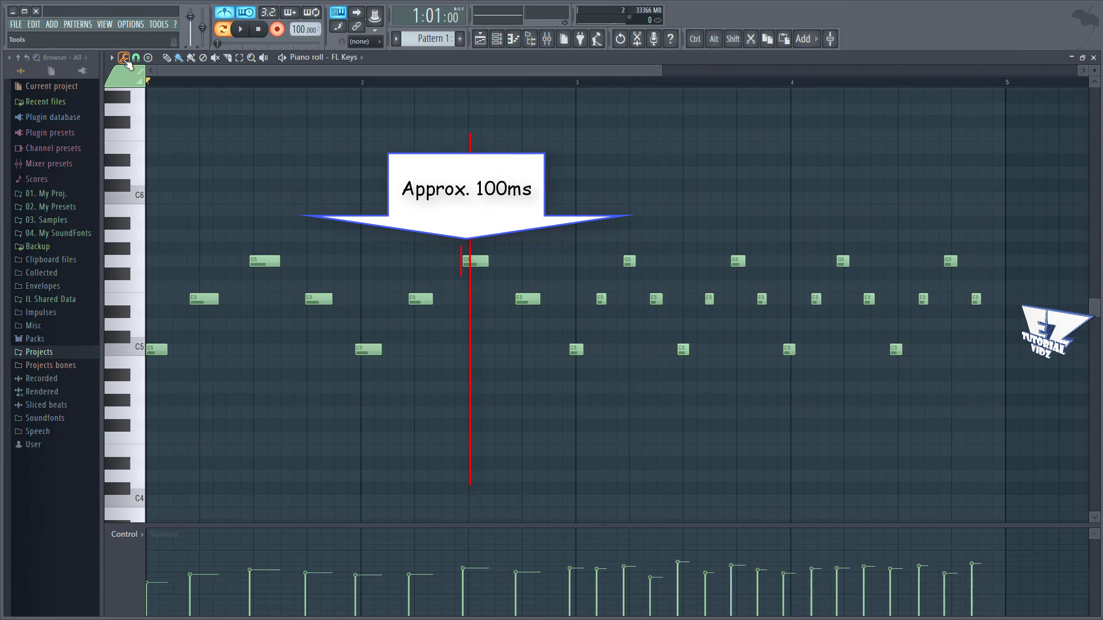
{"action": "left_click", "coordinate": [136, 58]}
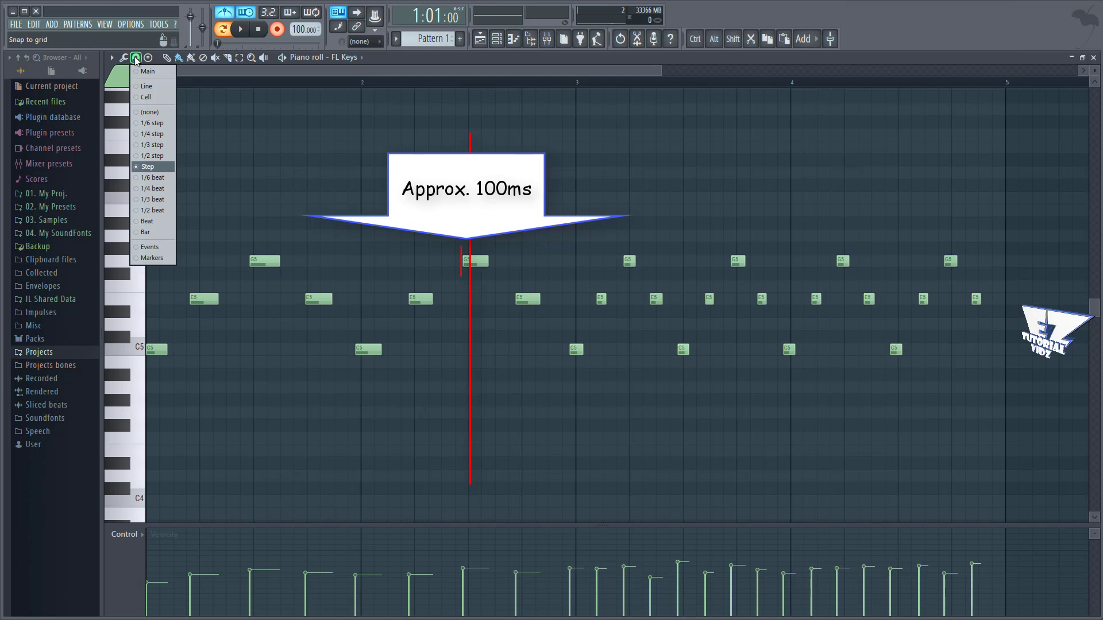
{"action": "left_click", "coordinate": [158, 210]}
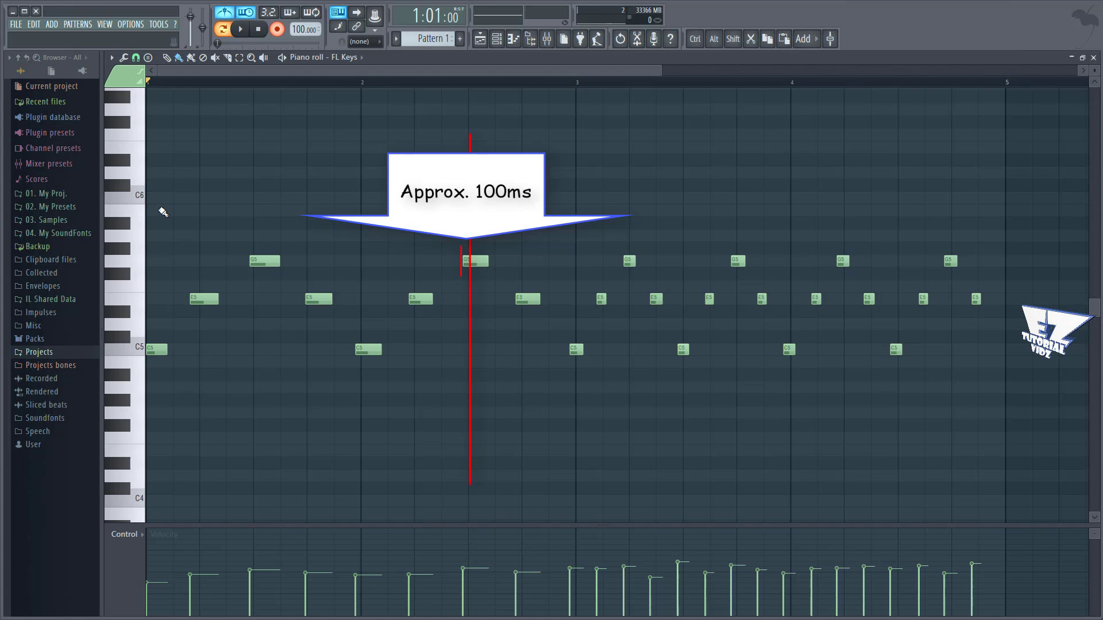
{"action": "left_click", "coordinate": [136, 58]}
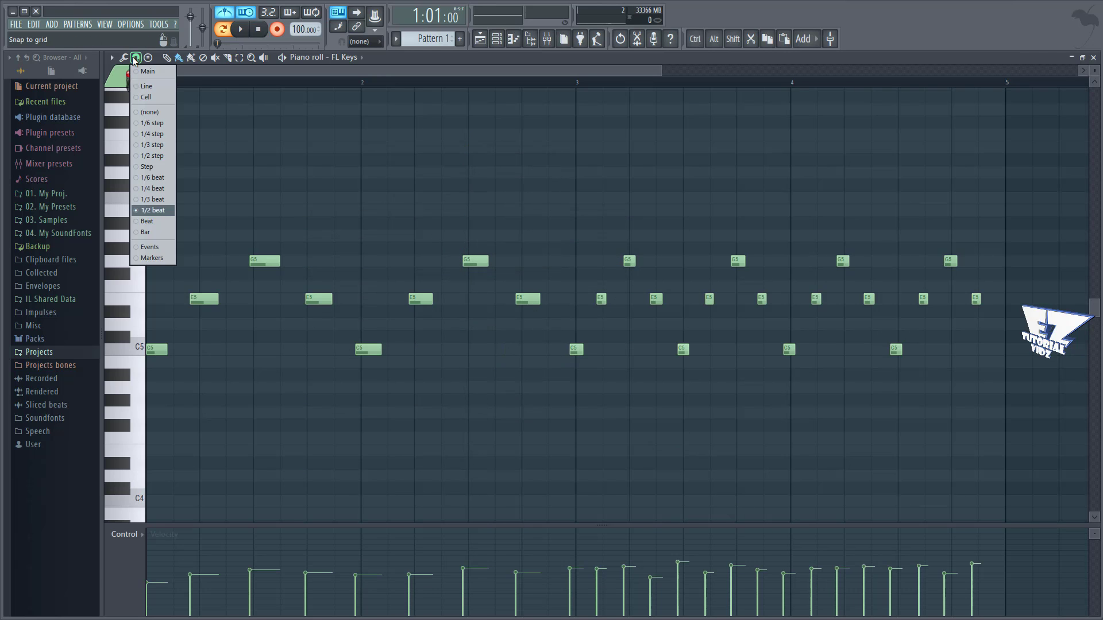
{"action": "left_click", "coordinate": [148, 167]}
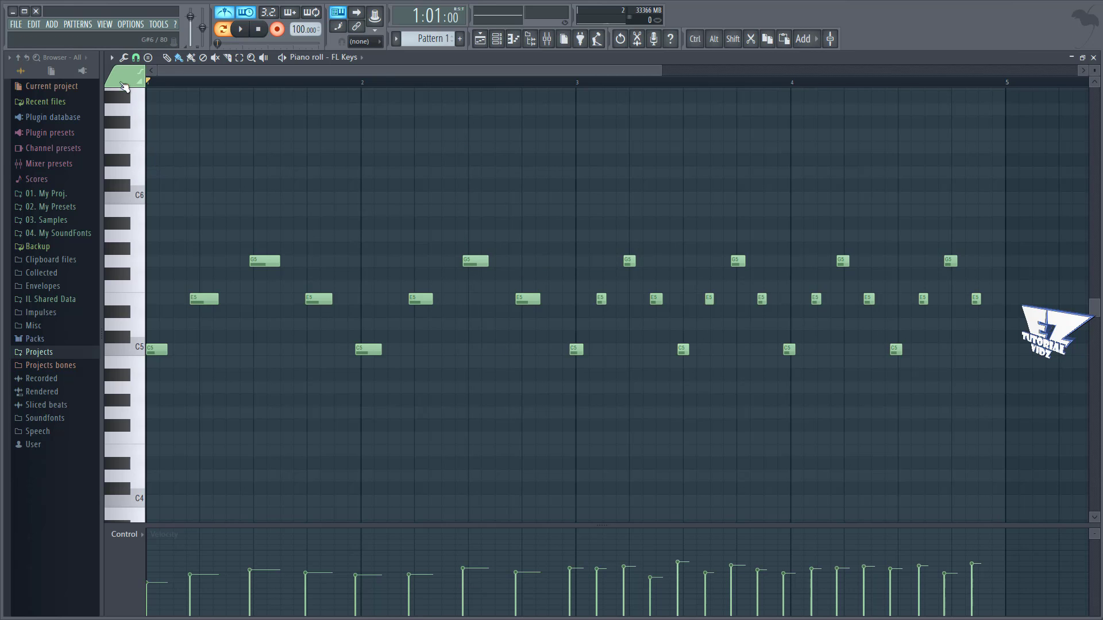
{"action": "left_click", "coordinate": [124, 58]}
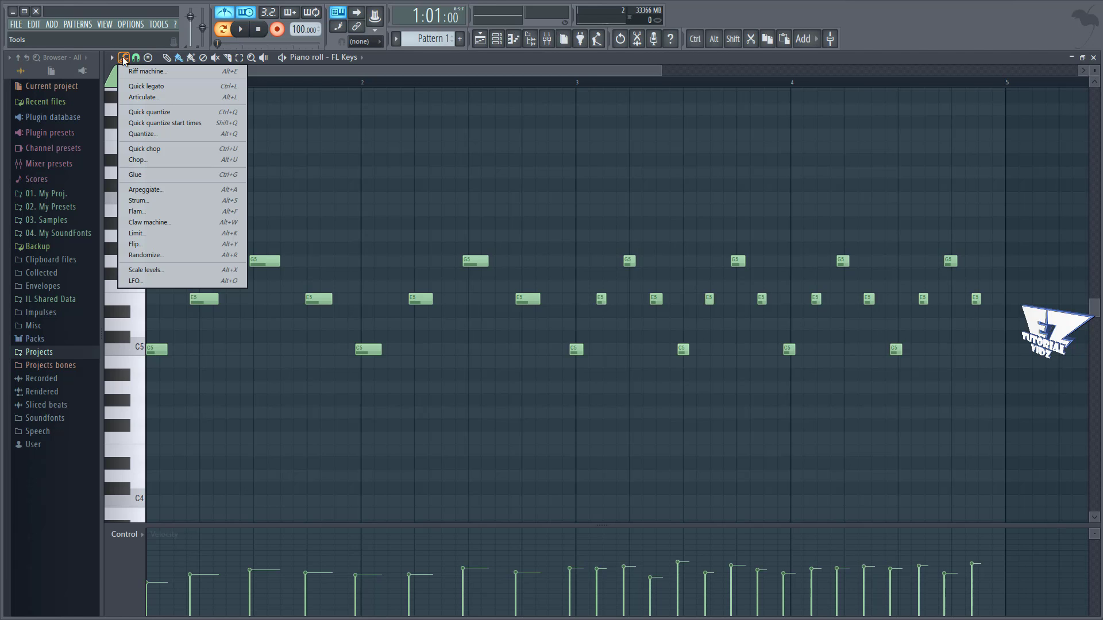
Quick-quantize the recorded C5, E5 and G5 notes, then bring up the Options menu
{"action": "left_click", "coordinate": [169, 113]}
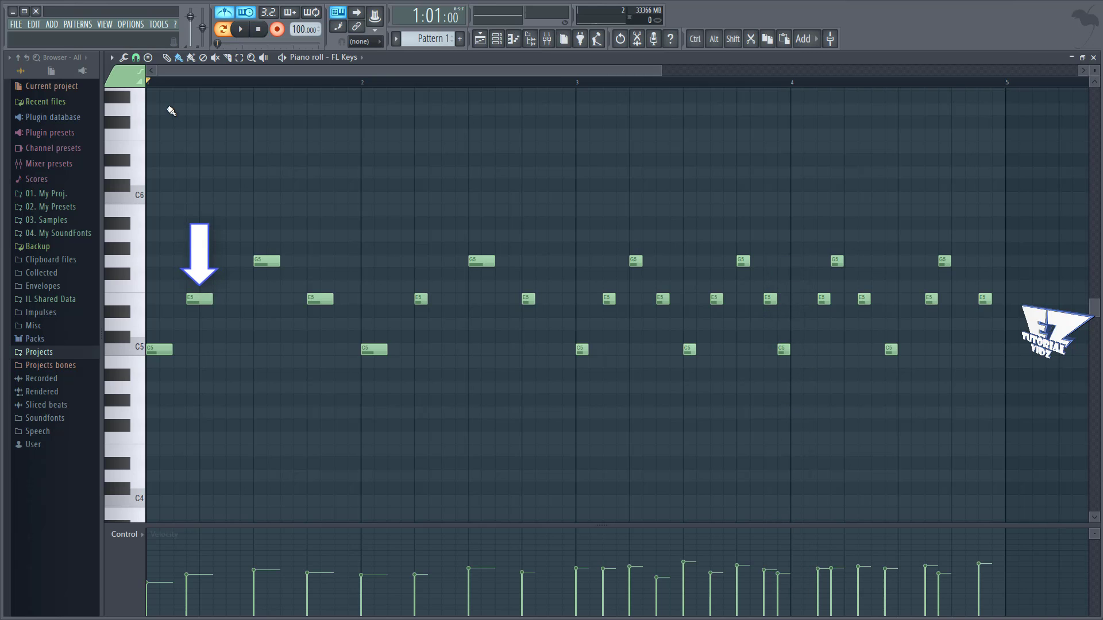
{"action": "left_click", "coordinate": [134, 25]}
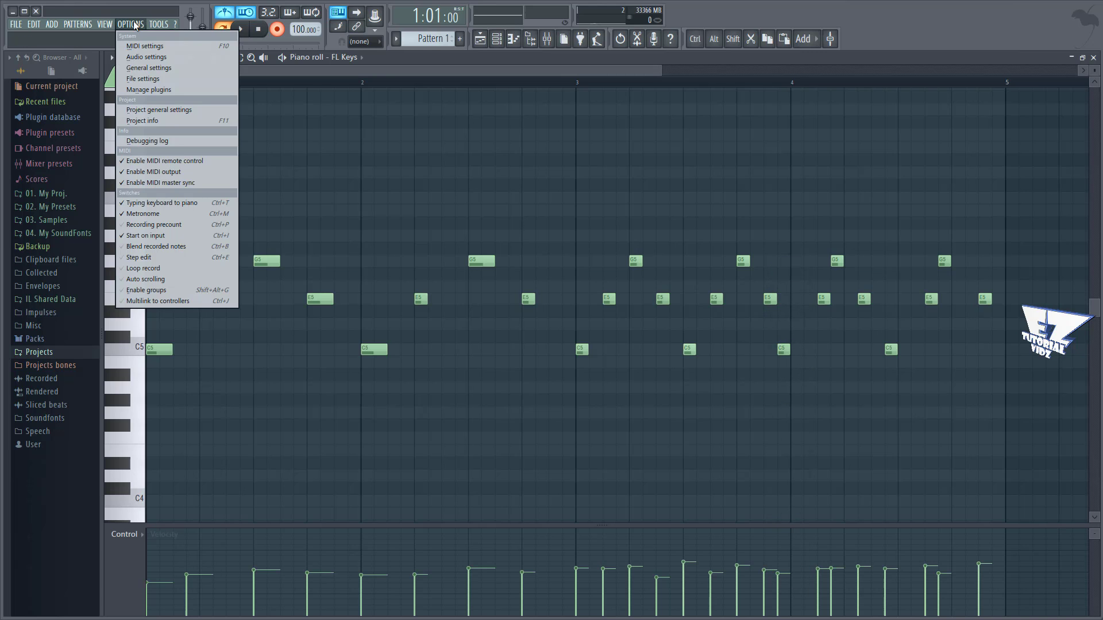
Set the playback tracking offset in Audio settings to a typed value of 0.1, then close
{"action": "left_click", "coordinate": [137, 57]}
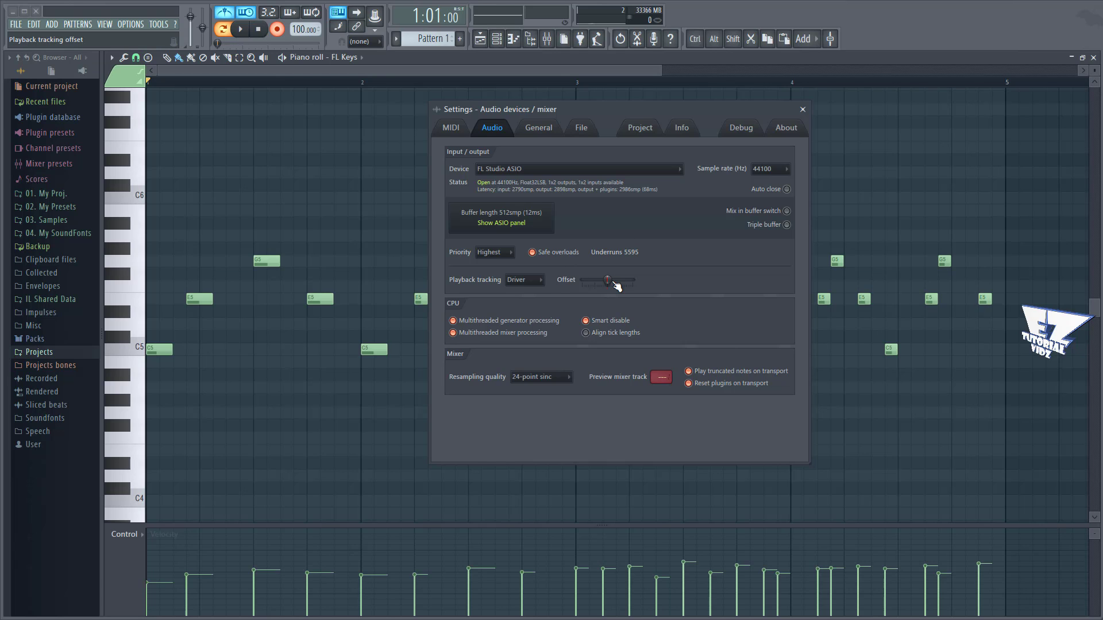
{"action": "left_click_drag", "start_coordinate": [616, 284], "coordinate": [587, 302]}
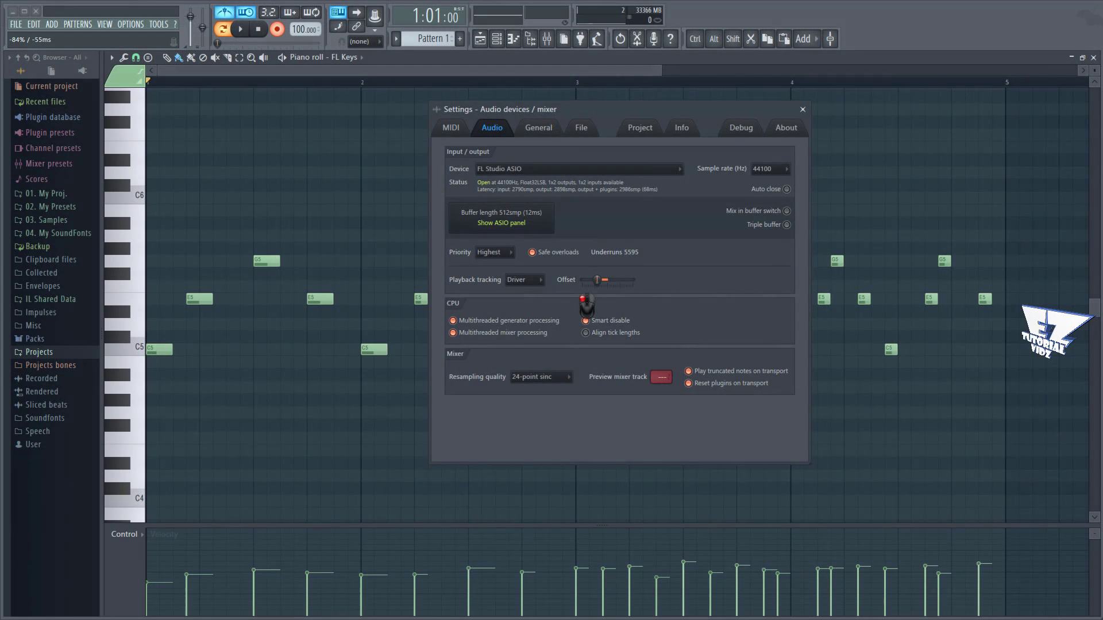
{"action": "left_click_drag", "start_coordinate": [582, 299], "coordinate": [577, 304]}
{"action": "right_click", "coordinate": [593, 280]}
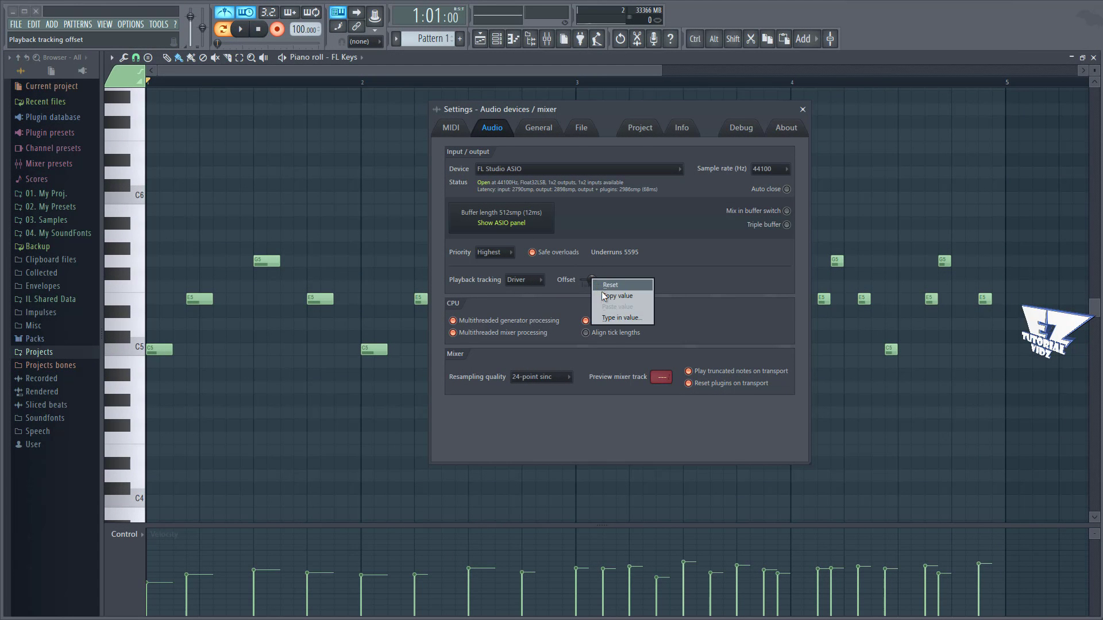
{"action": "left_click", "coordinate": [609, 316]}
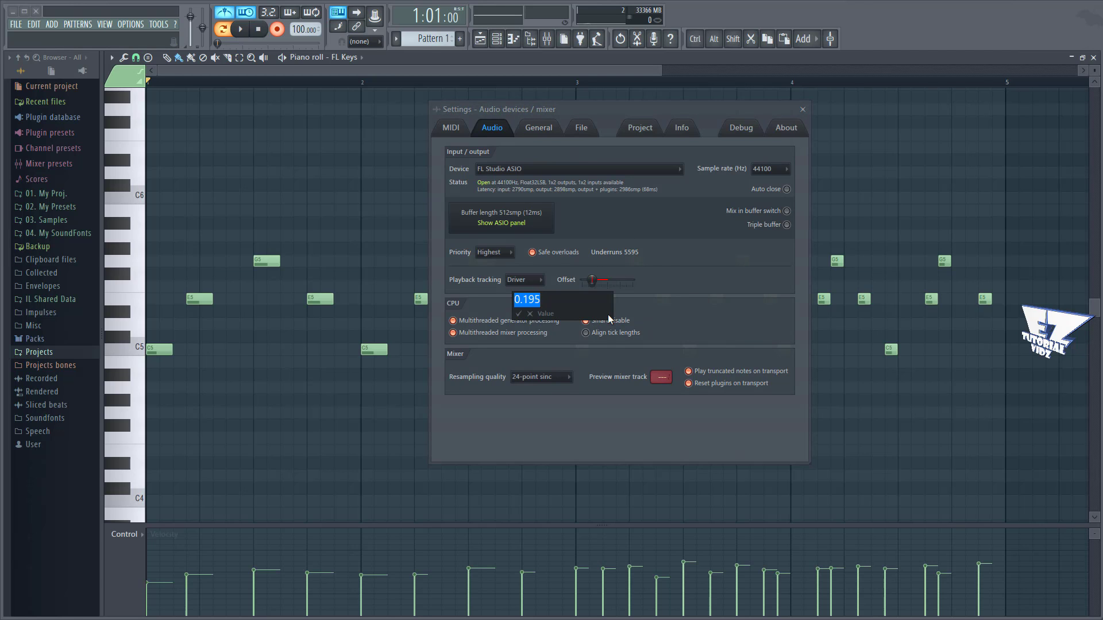
{"action": "type", "text": "0.1"}
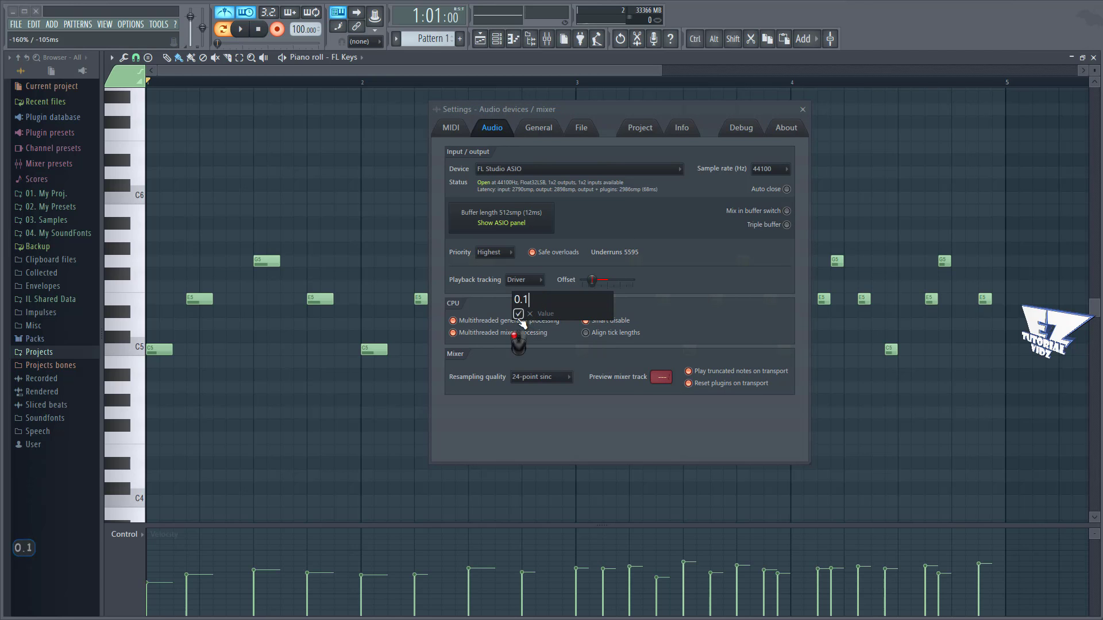
{"action": "key", "text": "Return"}
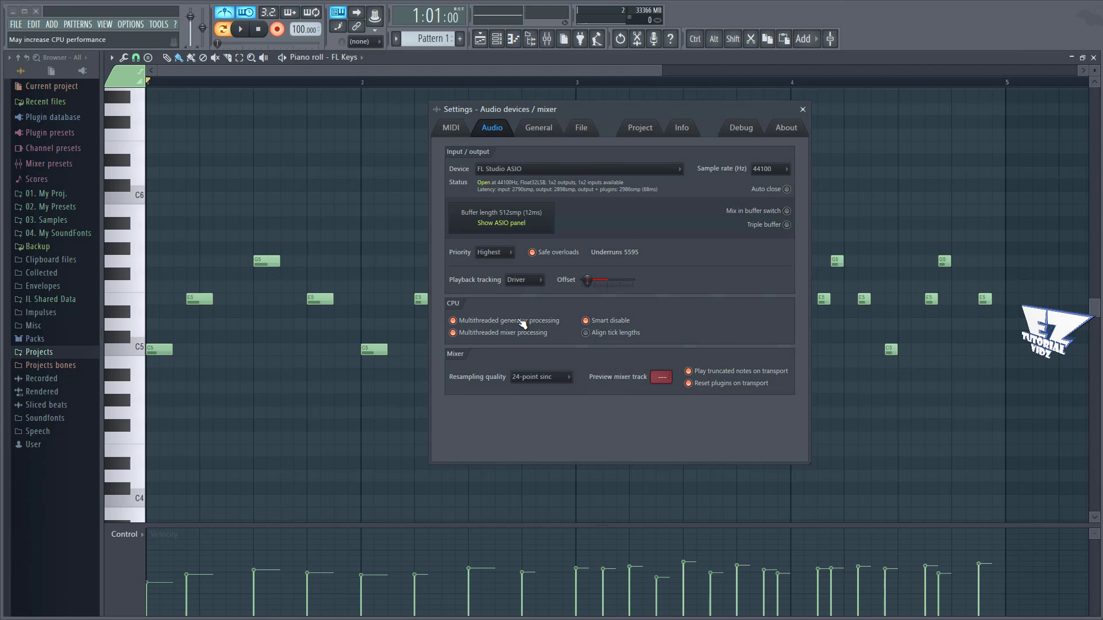
{"action": "left_click", "coordinate": [802, 109]}
Clear the old notes and record a fresh C5, E5, G5 take across bars 1–5
{"action": "left_click_drag", "start_coordinate": [135, 216], "coordinate": [122, 396]}
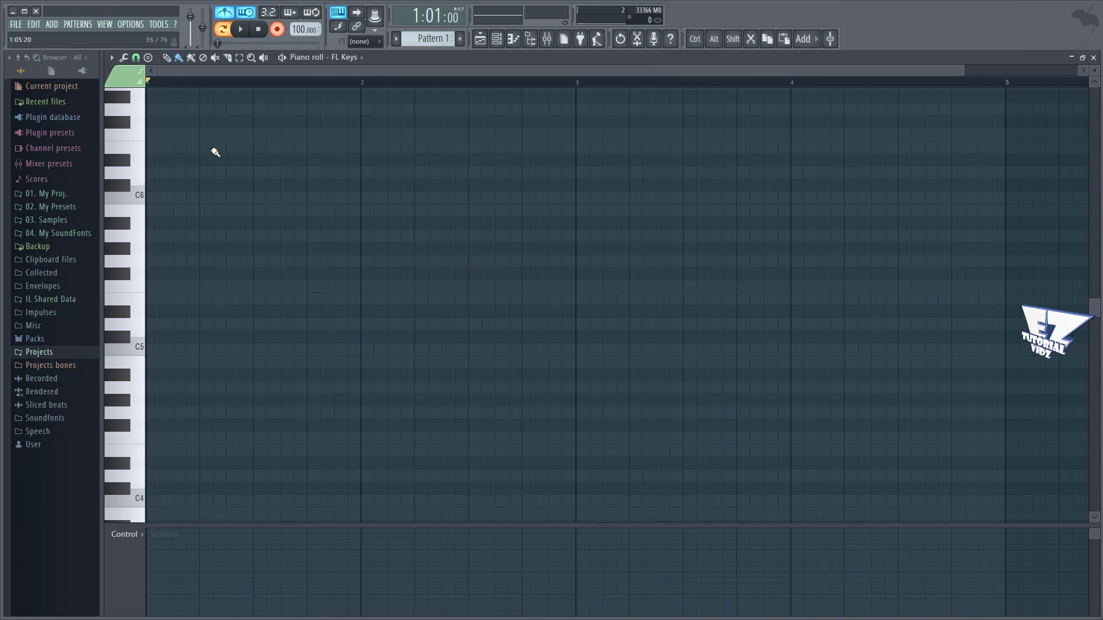
{"action": "left_click", "coordinate": [242, 30]}
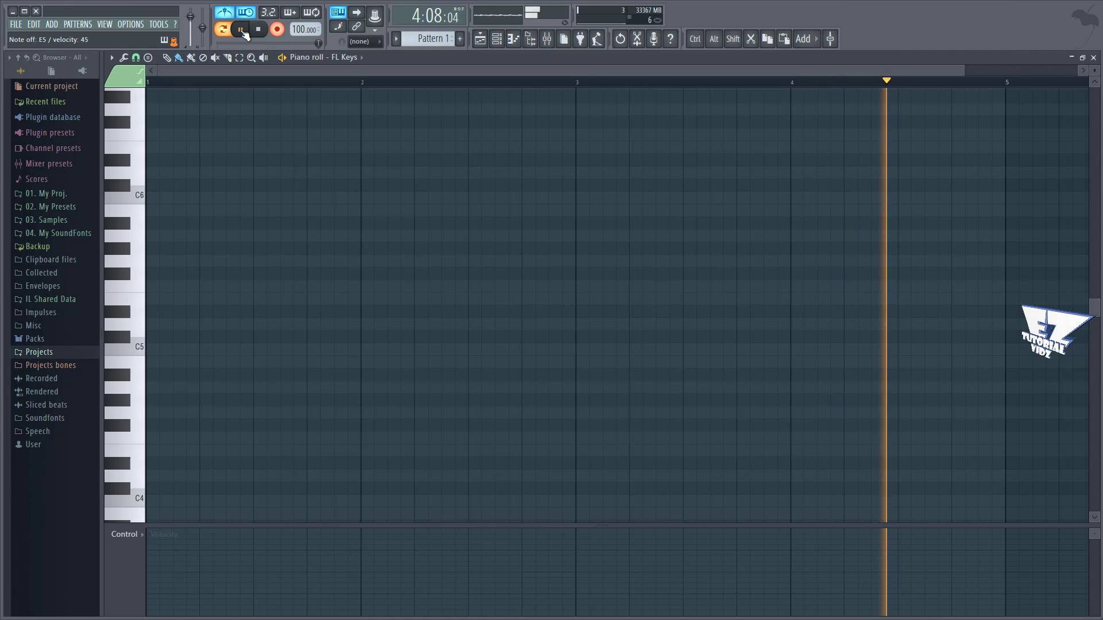
{"action": "key", "text": "space"}
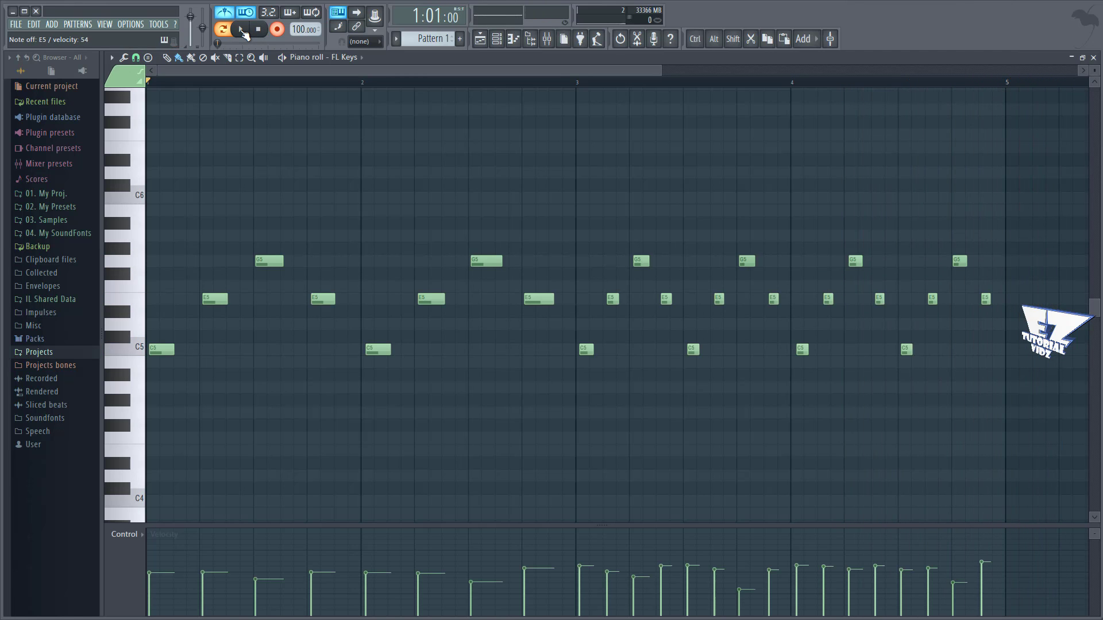
Set snap to 1/2 beat then Step, quick-quantize the new take, and reopen audio settings with F10
{"action": "left_click", "coordinate": [135, 58]}
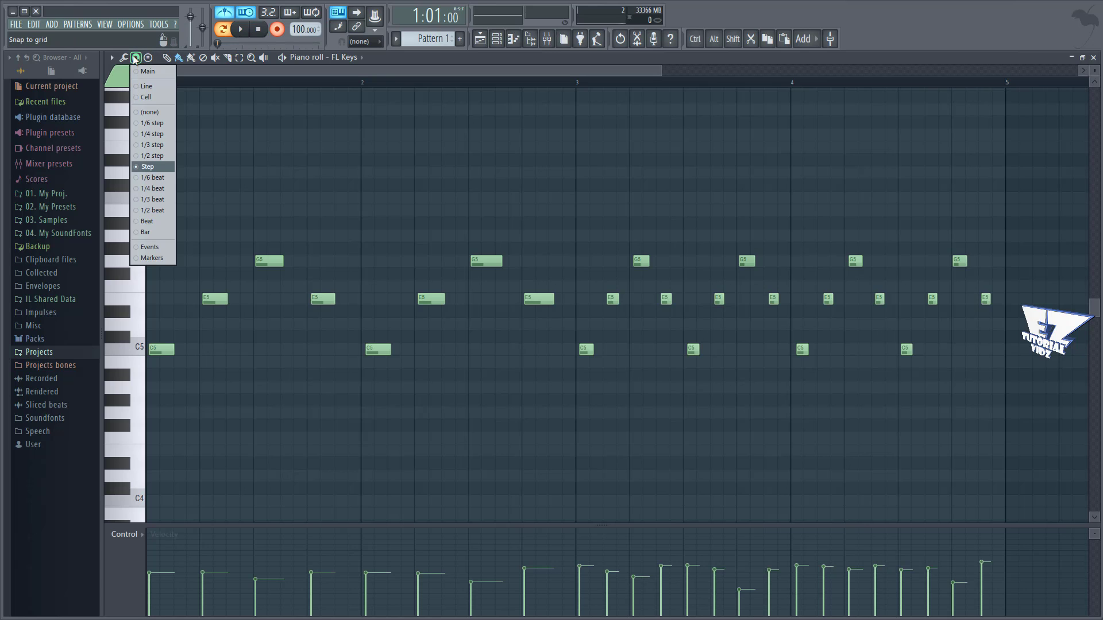
{"action": "left_click", "coordinate": [160, 207]}
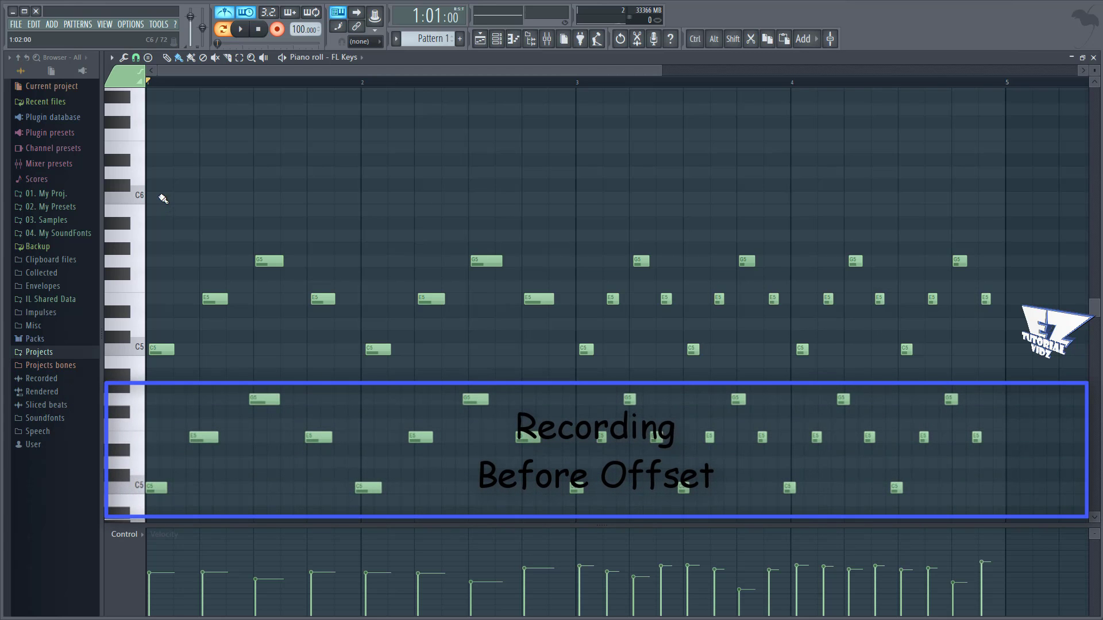
{"action": "left_click", "coordinate": [135, 57]}
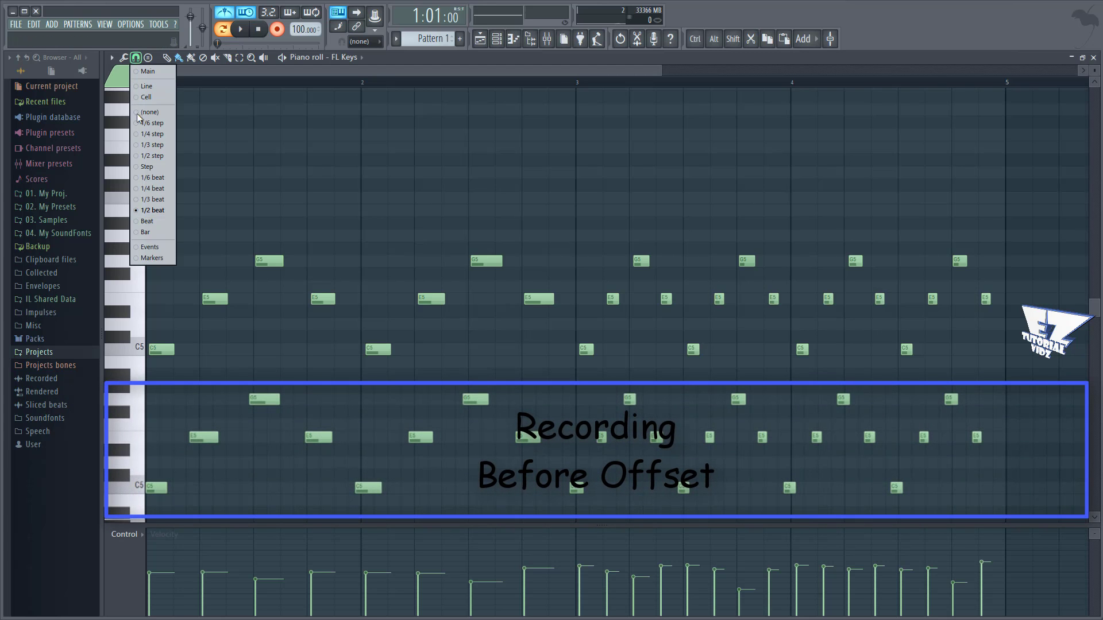
{"action": "left_click", "coordinate": [143, 168]}
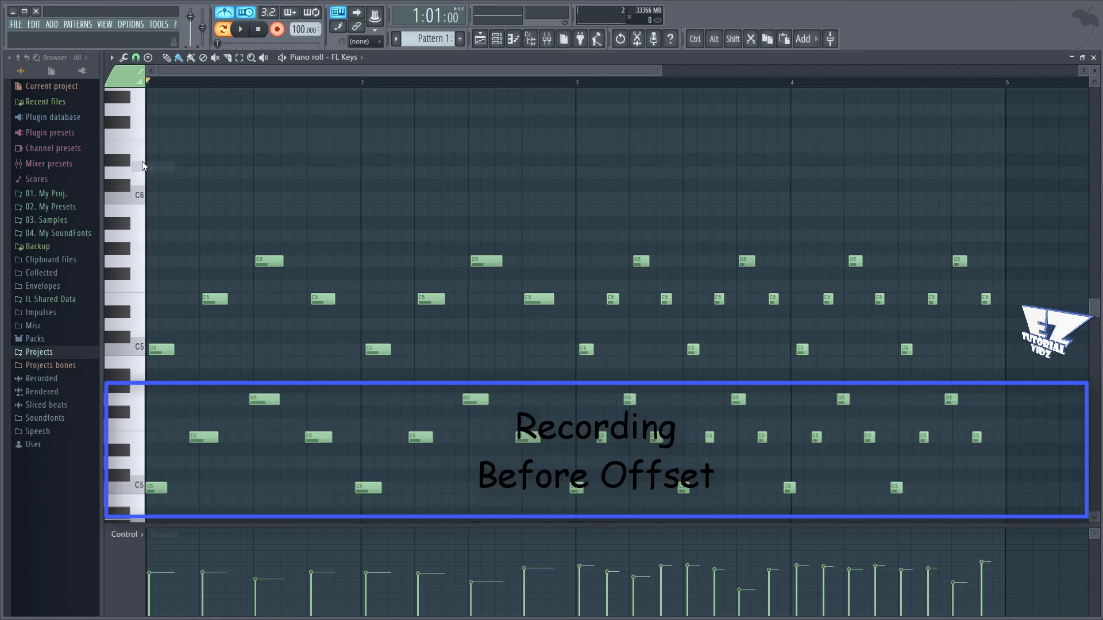
{"action": "left_click", "coordinate": [123, 58]}
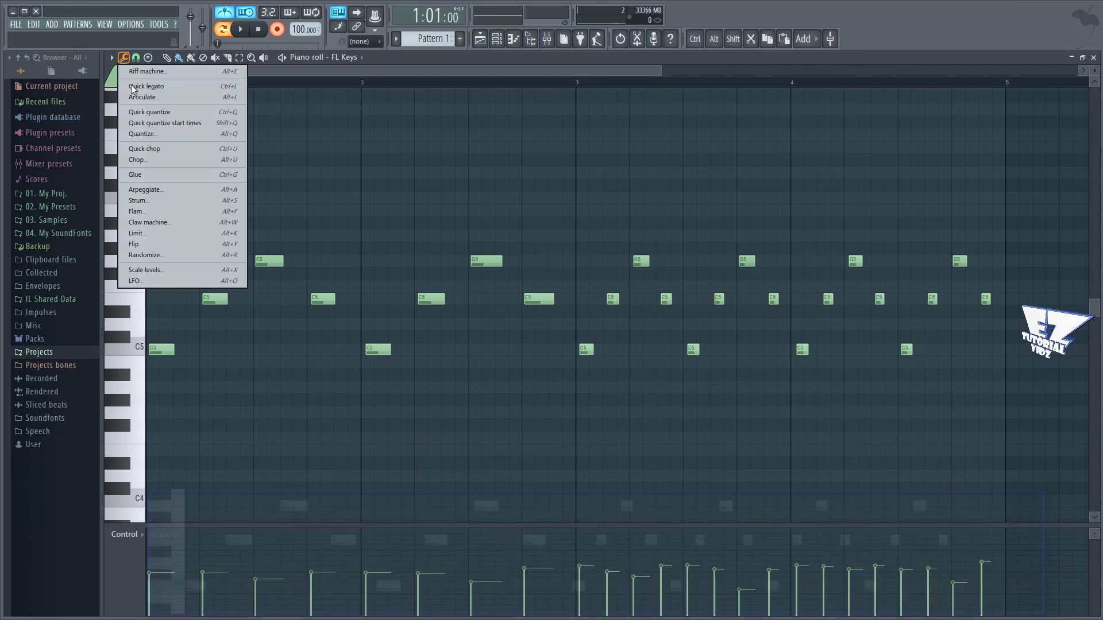
{"action": "left_click", "coordinate": [143, 111]}
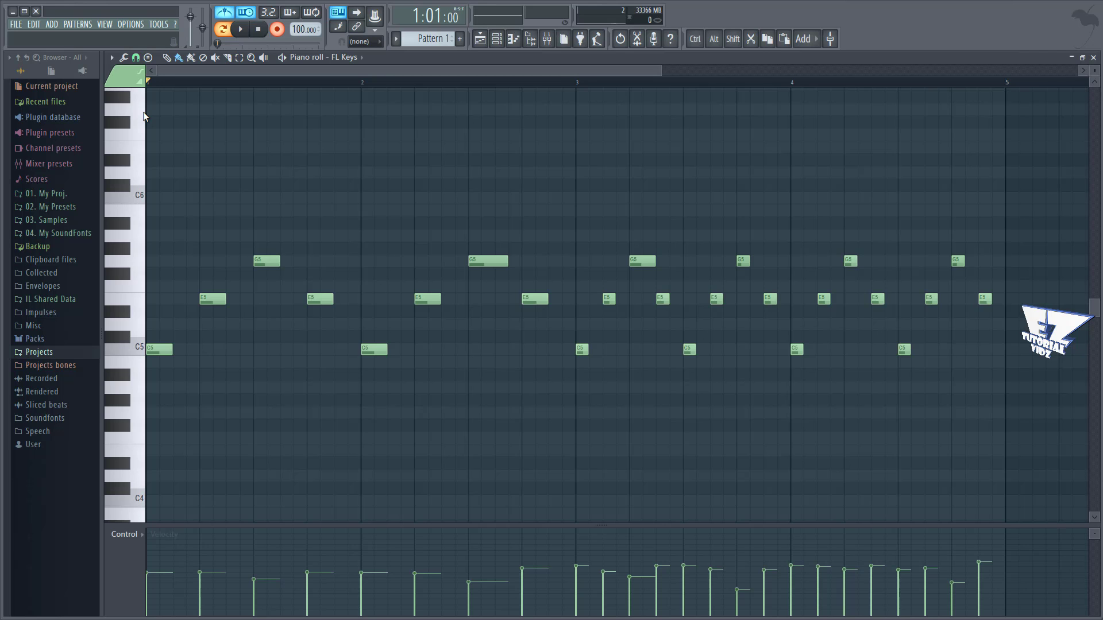
{"action": "key", "text": "F10"}
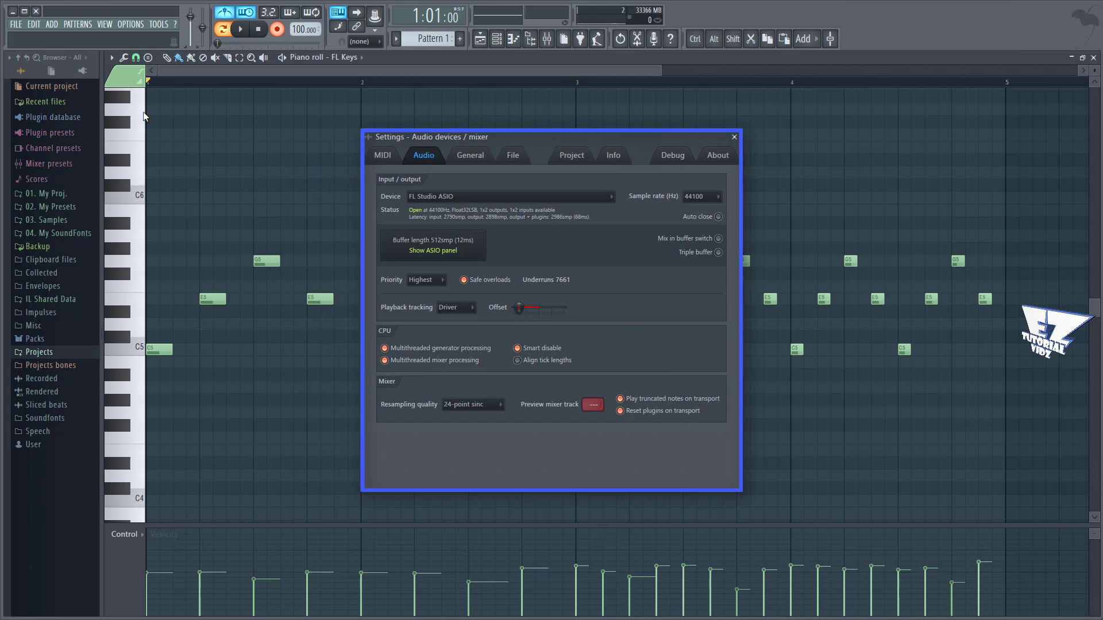